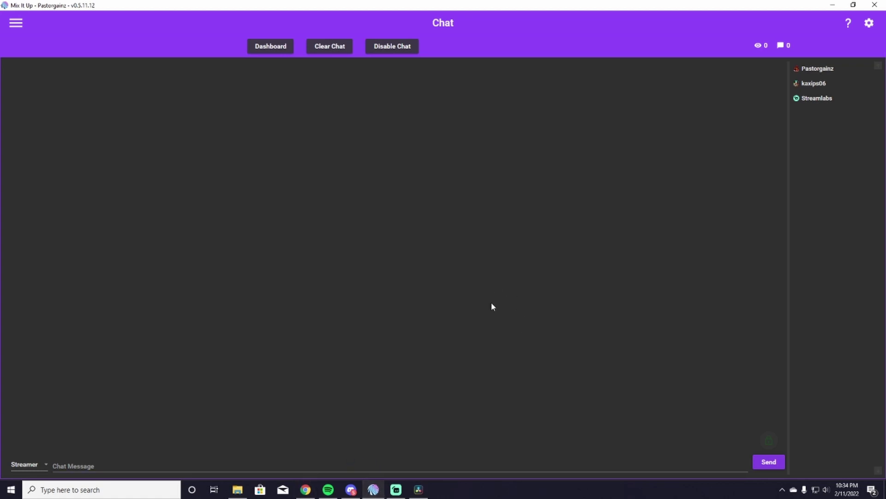
Open the Services page and expand the Discord service to check its connection.
{"action": "left_click", "coordinate": [18, 23]}
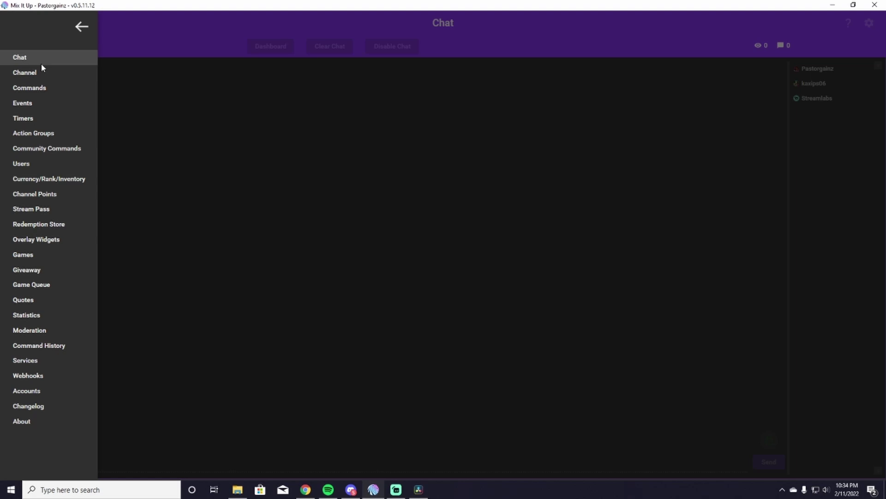
{"action": "left_click", "coordinate": [54, 360]}
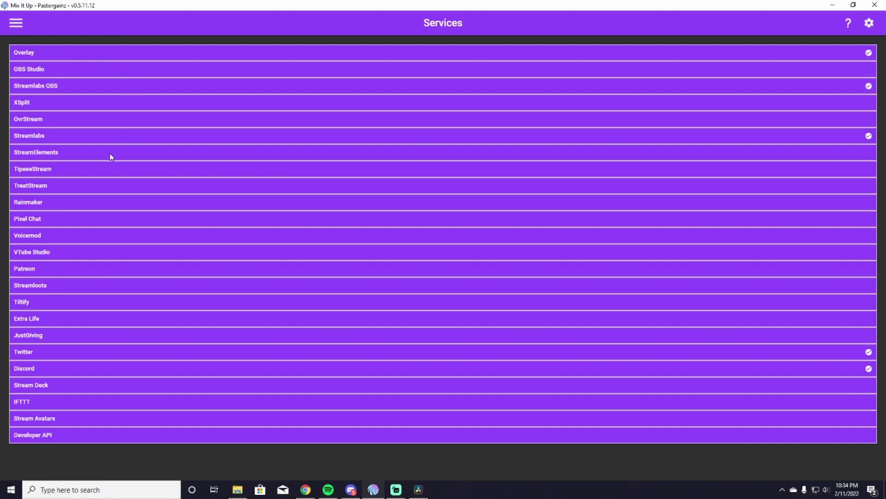
{"action": "left_click", "coordinate": [51, 372]}
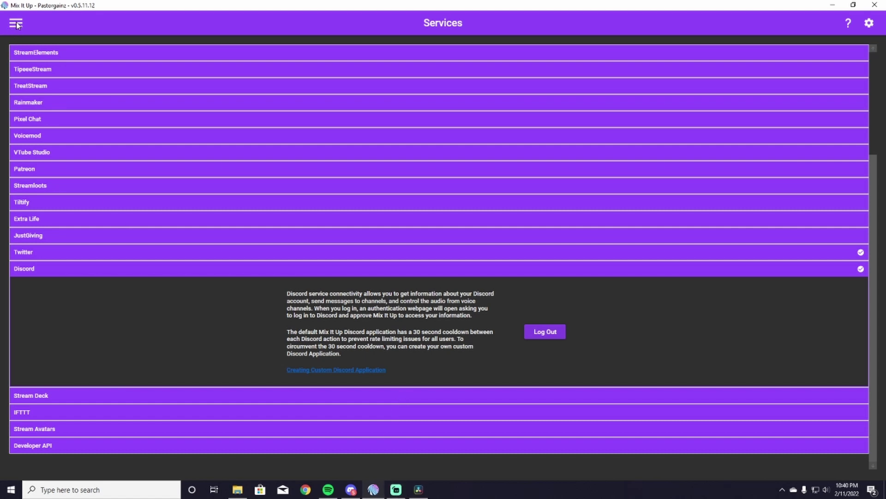
Go to the Commands page and start a new custom command.
{"action": "left_click", "coordinate": [17, 24]}
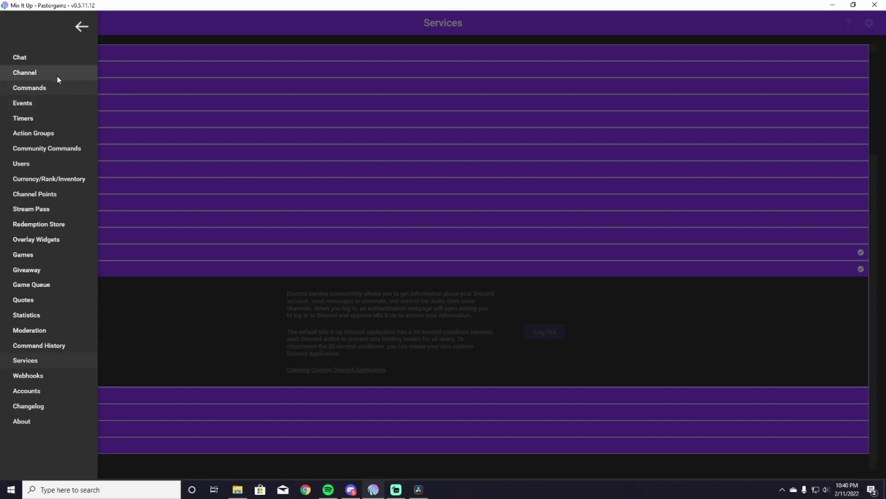
{"action": "left_click", "coordinate": [53, 87]}
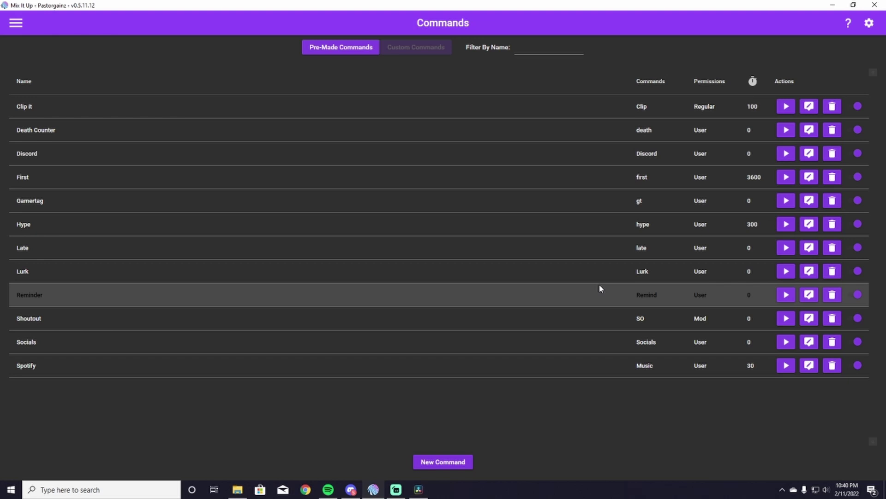
{"action": "left_click", "coordinate": [590, 289]}
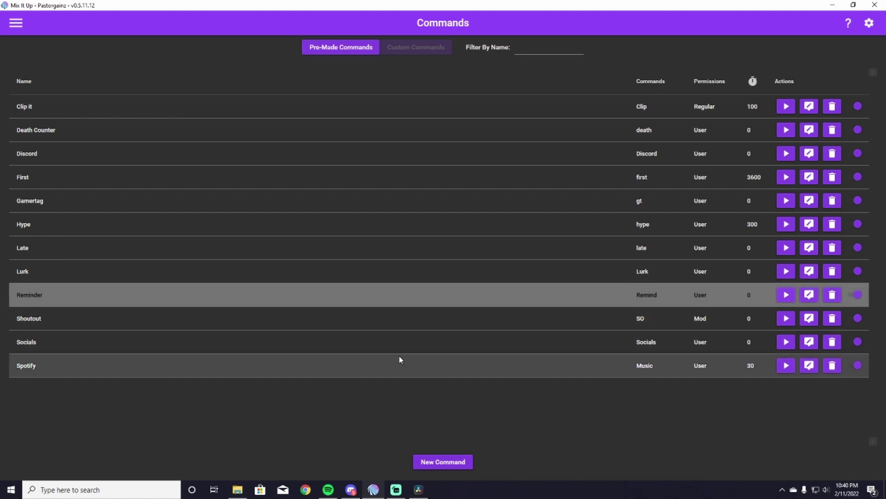
{"action": "left_click", "coordinate": [468, 464]}
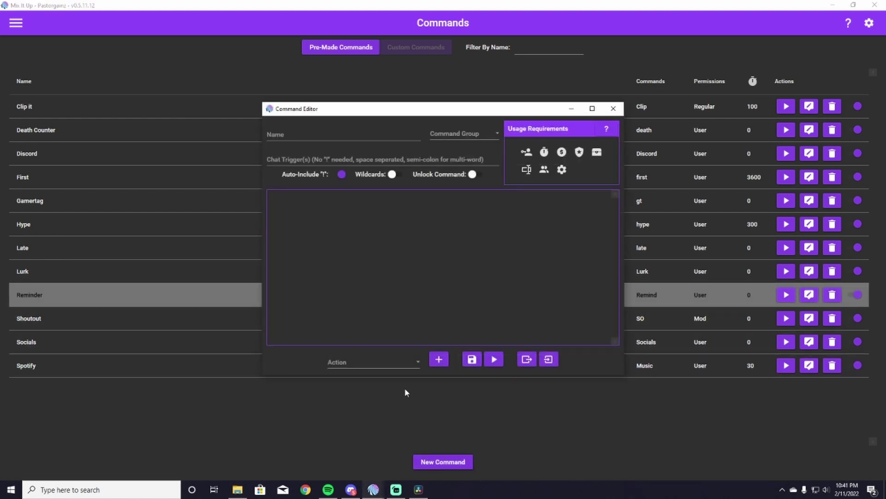
Add a Discord action to the new command.
{"action": "left_click", "coordinate": [409, 364]}
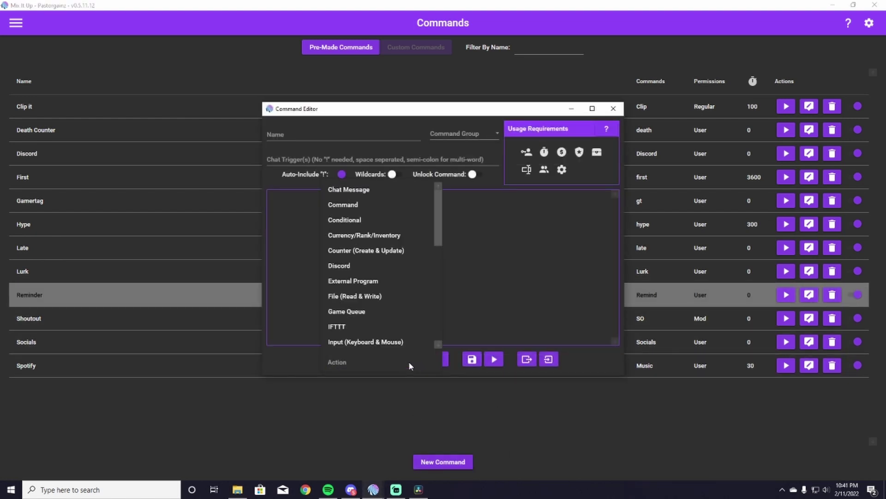
{"action": "scroll", "coordinate": [404, 344], "scroll_direction": "down", "scroll_amount": 1}
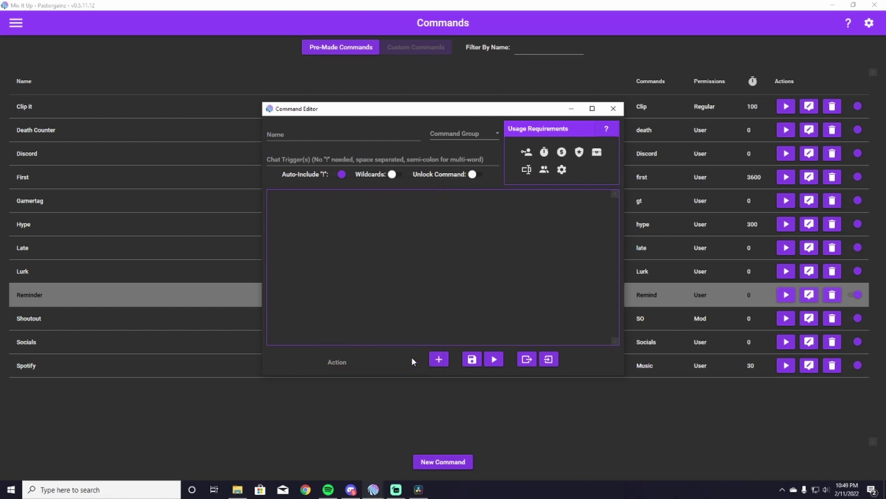
{"action": "left_click", "coordinate": [411, 356]}
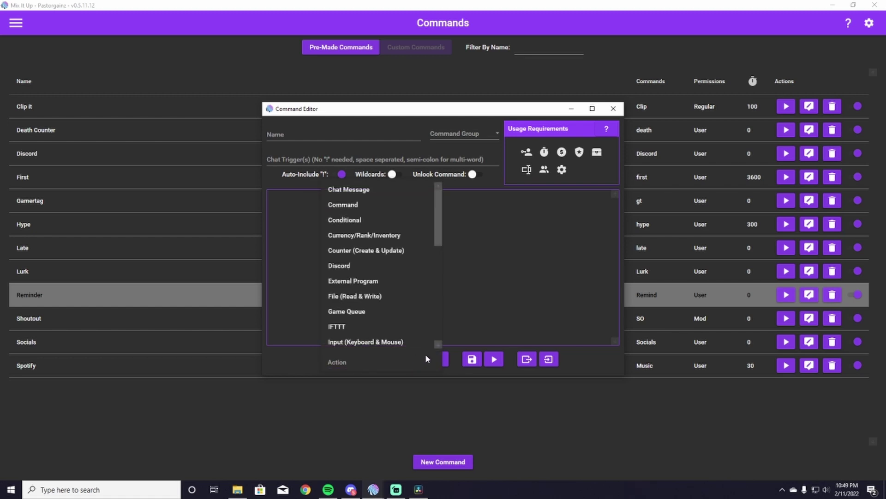
{"action": "scroll", "coordinate": [391, 310], "scroll_direction": "down", "scroll_amount": 3}
{"action": "scroll", "coordinate": [391, 310], "scroll_direction": "up", "scroll_amount": 3}
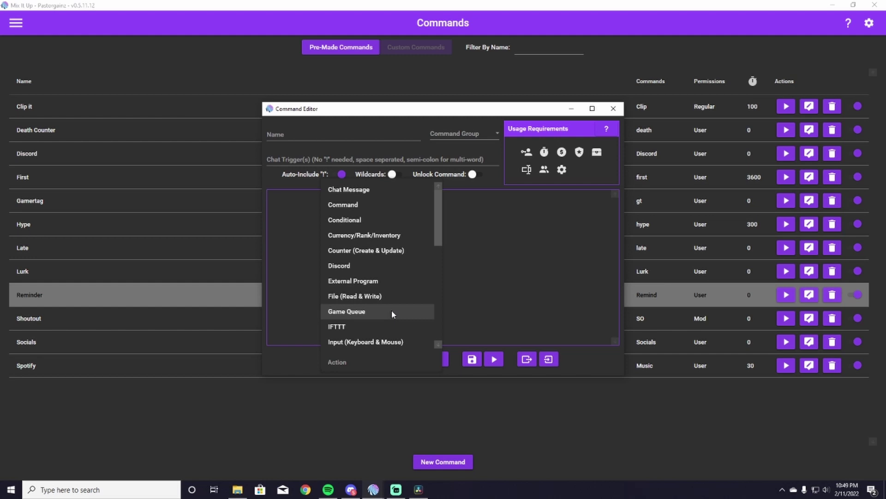
{"action": "left_click", "coordinate": [383, 271]}
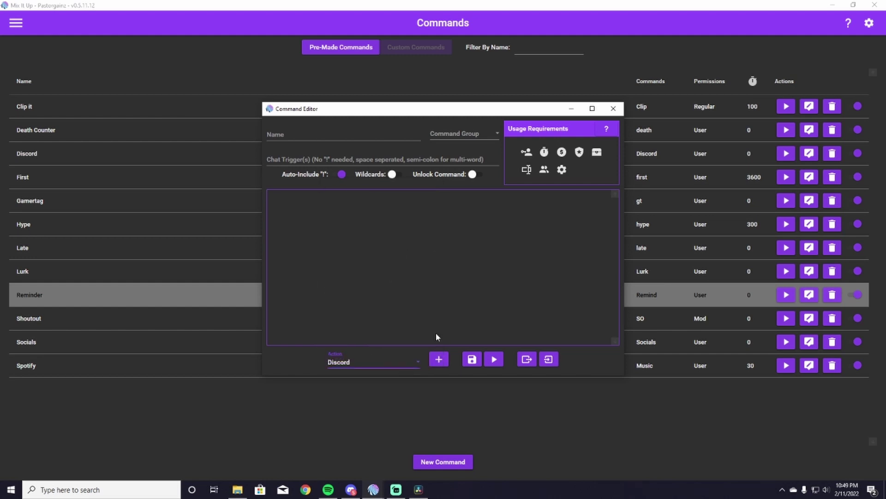
{"action": "left_click", "coordinate": [439, 360]}
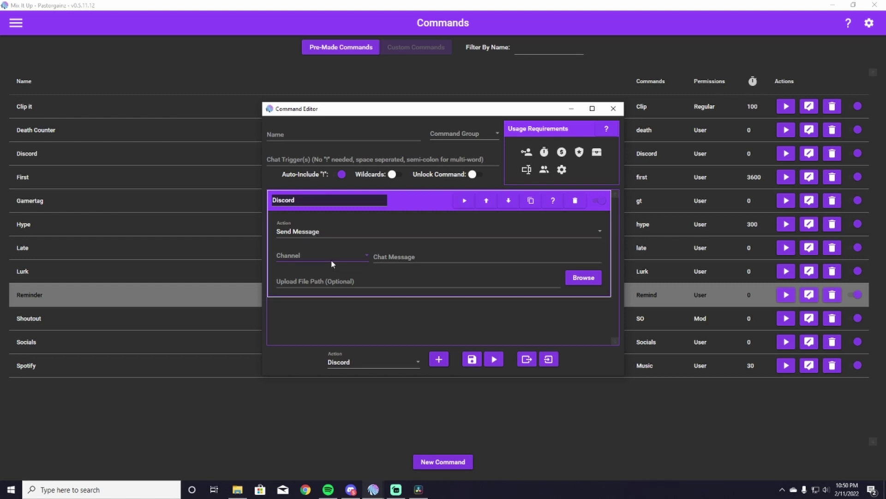
Set the Discord action's Send Message channel to reminders.
{"action": "left_click", "coordinate": [352, 260]}
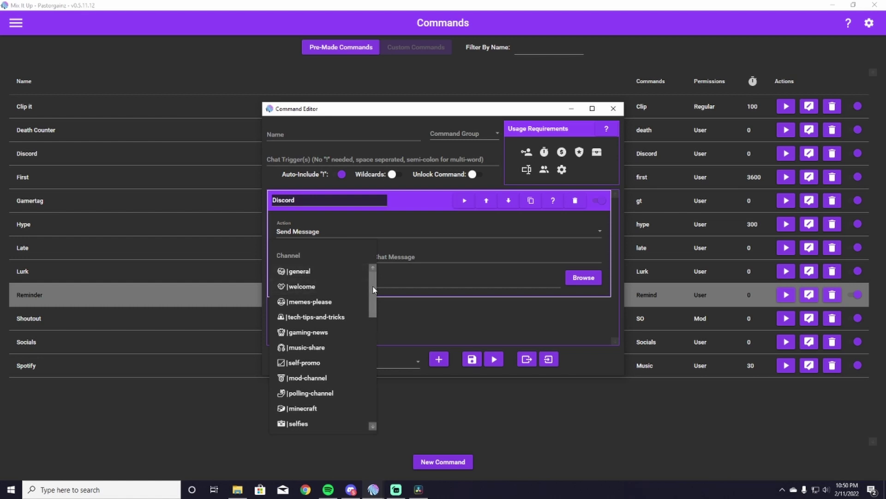
{"action": "left_click_drag", "start_coordinate": [373, 289], "coordinate": [370, 381]}
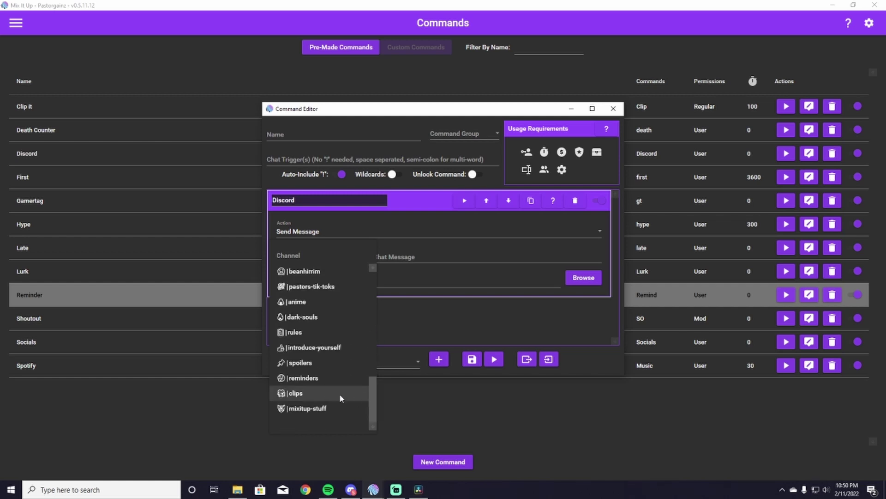
{"action": "left_click", "coordinate": [340, 379]}
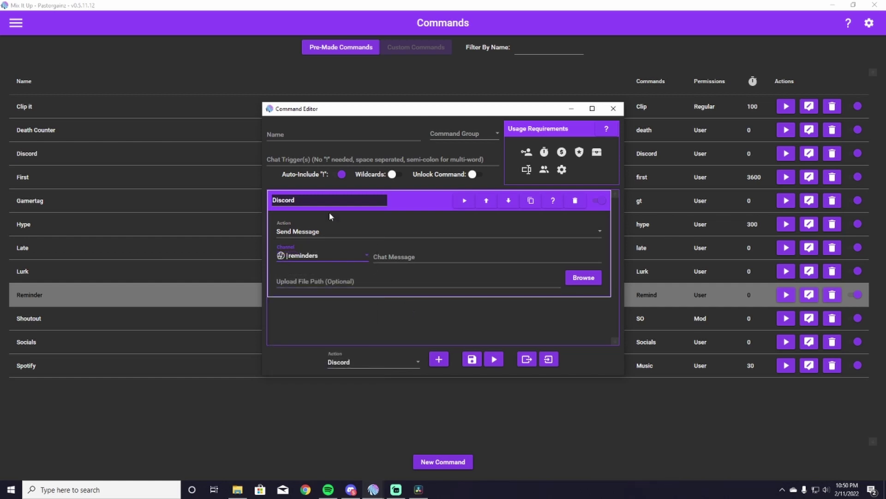
Name the command "Remind" and set its chat trigger to "Remind".
{"action": "left_click", "coordinate": [293, 135]}
{"action": "type", "text": "Remind"}
{"action": "left_click", "coordinate": [331, 162]}
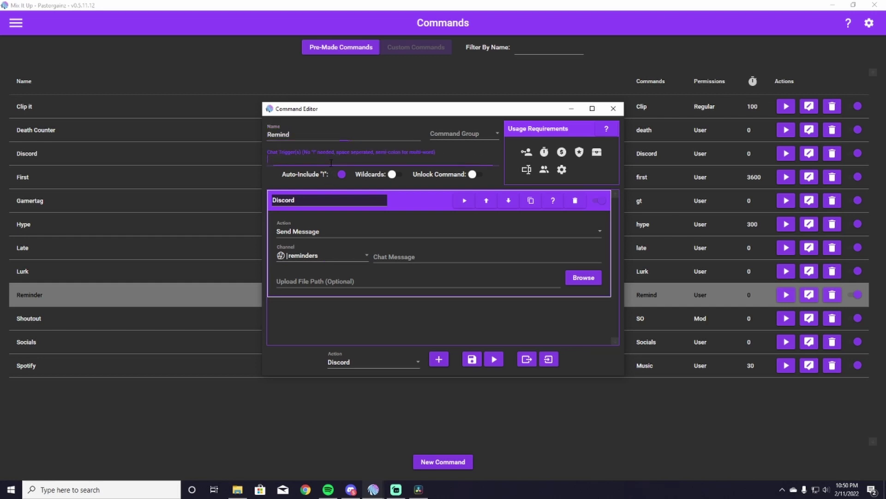
{"action": "type", "text": "Remind"}
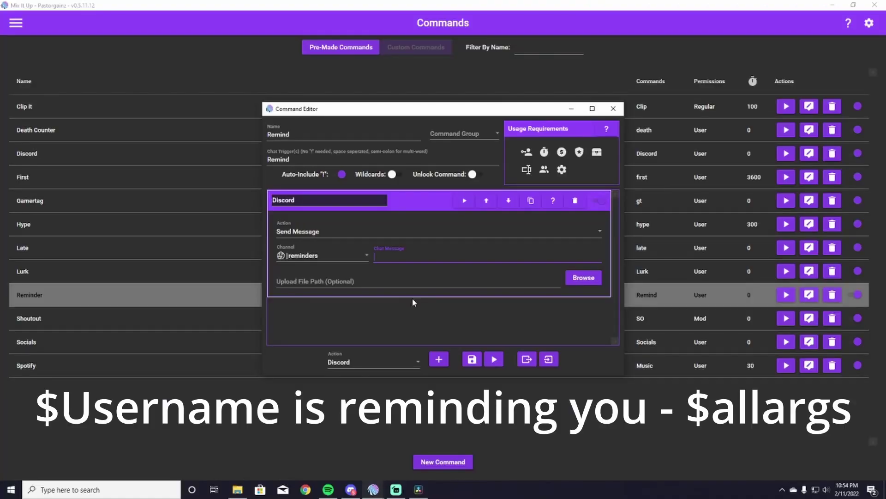
Enter "$Username is reminding you - $allargs" as the Discord action's chat message.
{"action": "type", "text": "$Username is reminding"}
{"action": "key", "text": "BackSpace"}
{"action": "key", "text": "BackSpace"}
{"action": "key", "text": "BackSpace"}
{"action": "type", "text": "ing you - $allargs"}
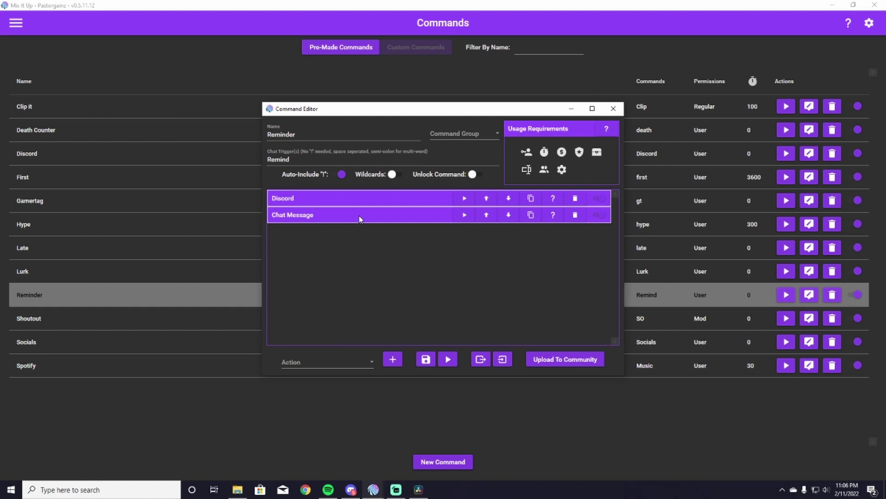
Add another Chat Message action to the Reminder command and enter a reply beginning with "Thanks".
{"action": "left_click", "coordinate": [369, 366]}
{"action": "scroll", "coordinate": [332, 258], "scroll_direction": "down", "scroll_amount": 5}
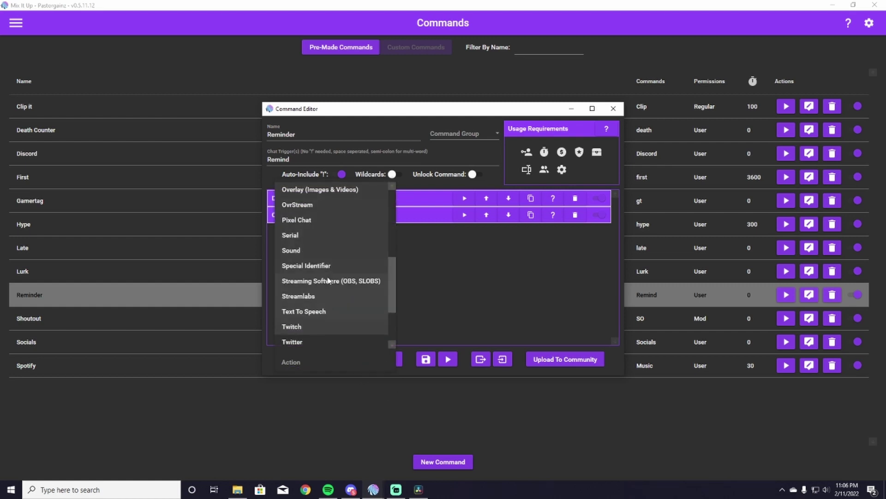
{"action": "scroll", "coordinate": [331, 263], "scroll_direction": "up", "scroll_amount": 5}
{"action": "left_click", "coordinate": [323, 193]}
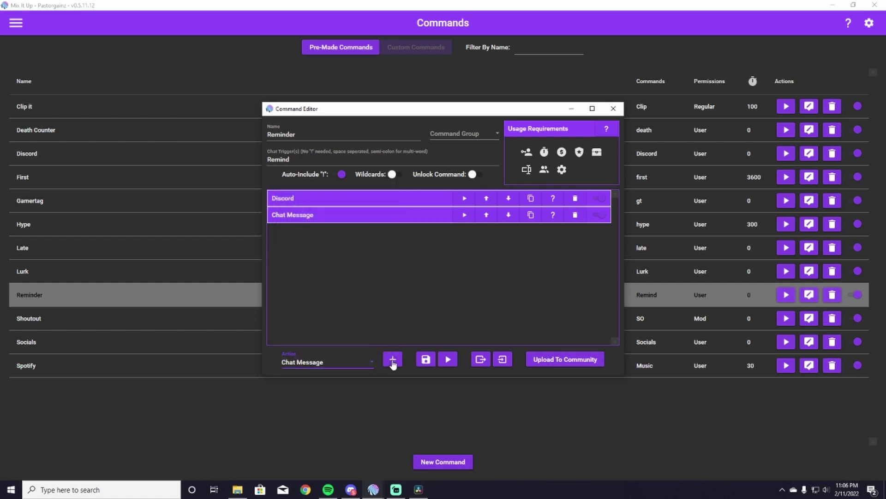
{"action": "left_click", "coordinate": [393, 361]}
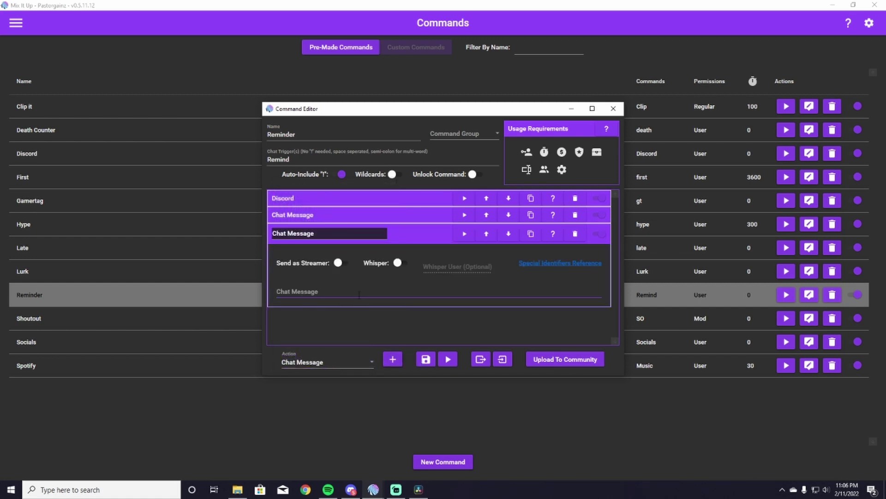
{"action": "left_click", "coordinate": [360, 295]}
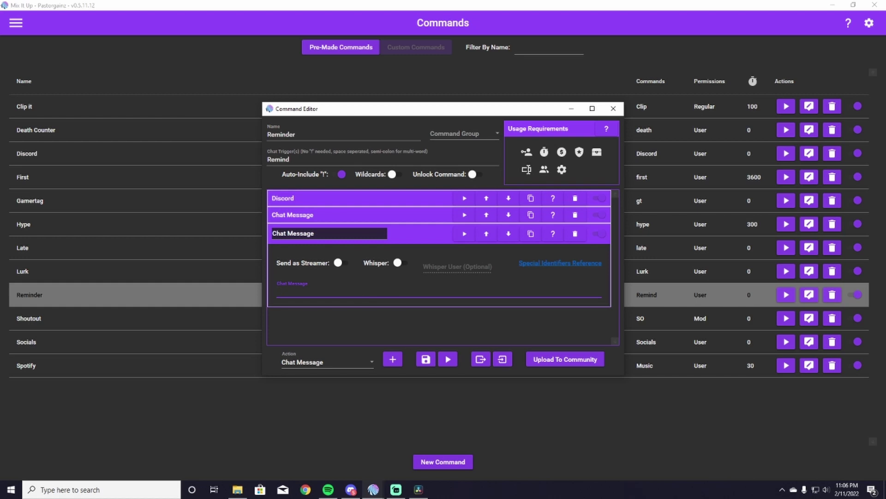
{"action": "type", "text": "THanksnks"}
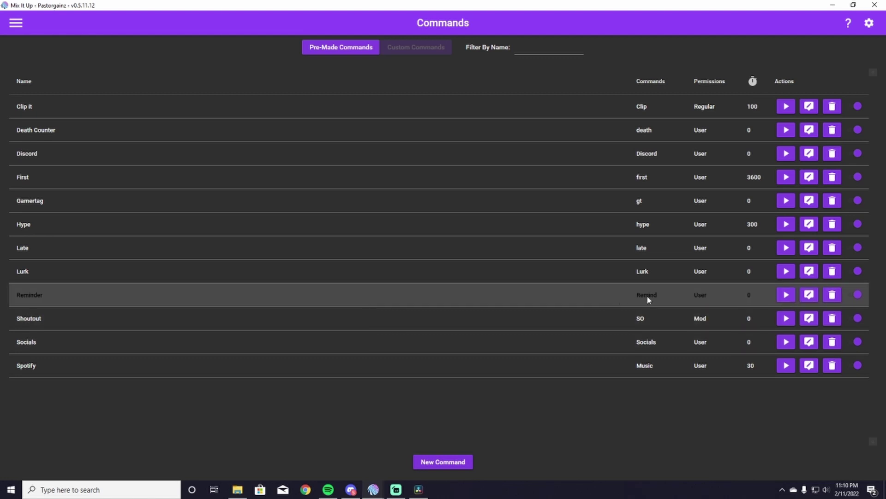
Test-run the Reminder command and switch to Discord to check the message in the reminders channel.
{"action": "left_click", "coordinate": [790, 297]}
{"action": "left_click", "coordinate": [351, 489]}
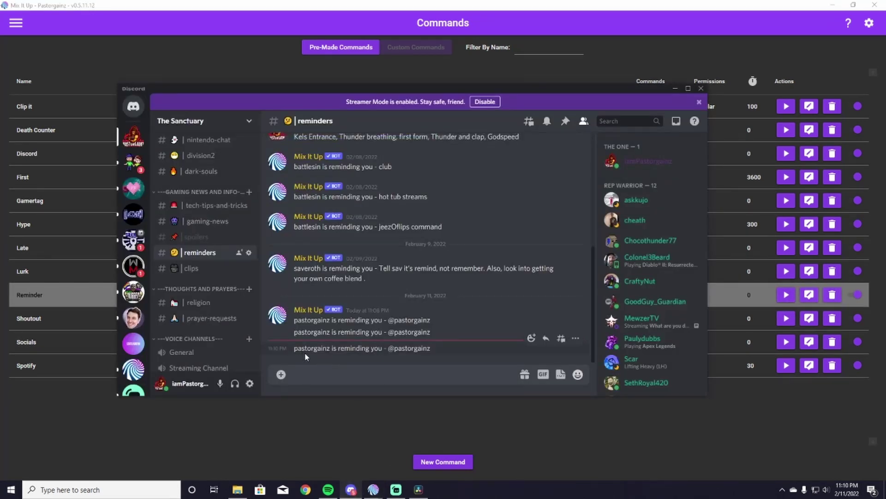